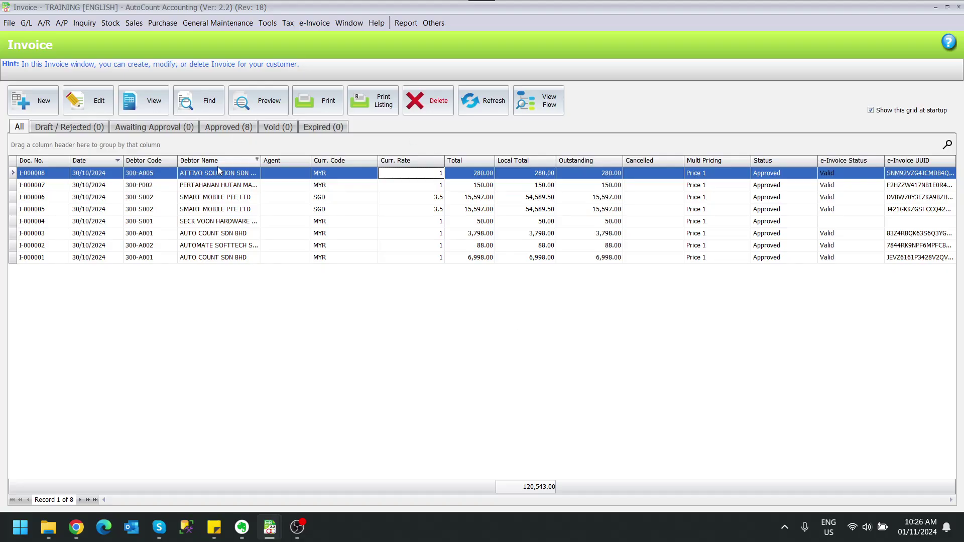
Start a new sales invoice for the debtor AUTO COUNT SDN BHD.
{"action": "left_click", "coordinate": [30, 101]}
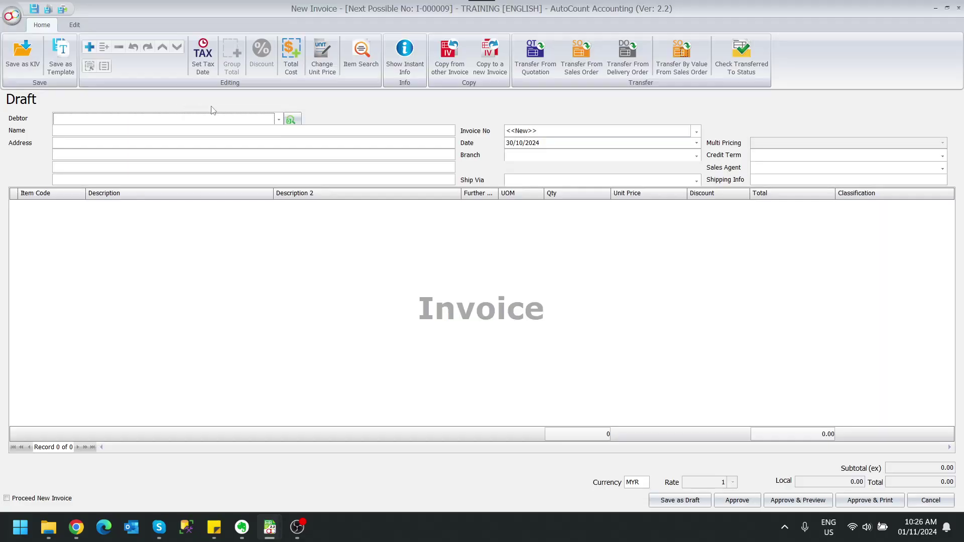
{"action": "left_click", "coordinate": [189, 125]}
{"action": "left_click", "coordinate": [190, 176]}
Add a detail line for the SERVICE item to the invoice with a unit price of 50.
{"action": "right_click", "coordinate": [341, 222]}
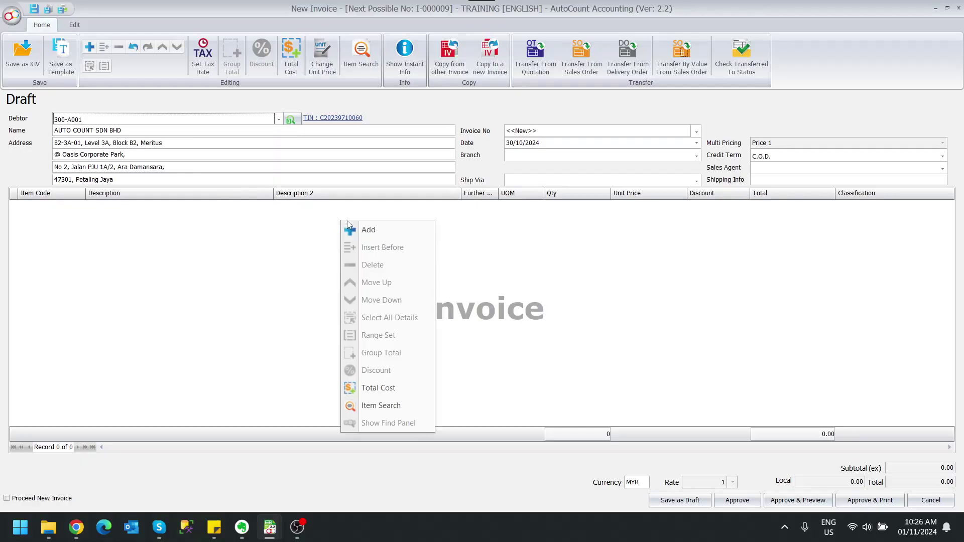
{"action": "left_click", "coordinate": [363, 228]}
{"action": "left_click", "coordinate": [80, 206]}
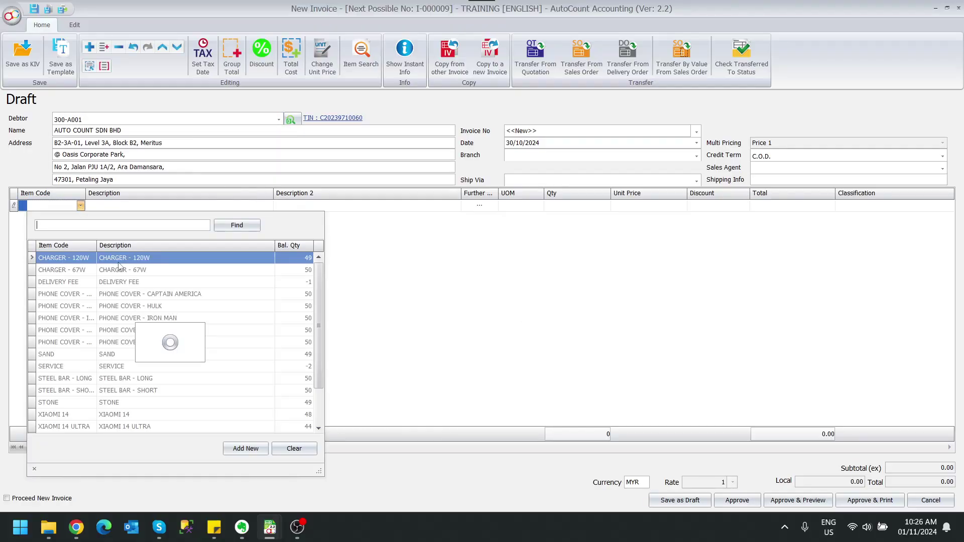
{"action": "left_click", "coordinate": [119, 366]}
{"action": "left_click", "coordinate": [669, 207]}
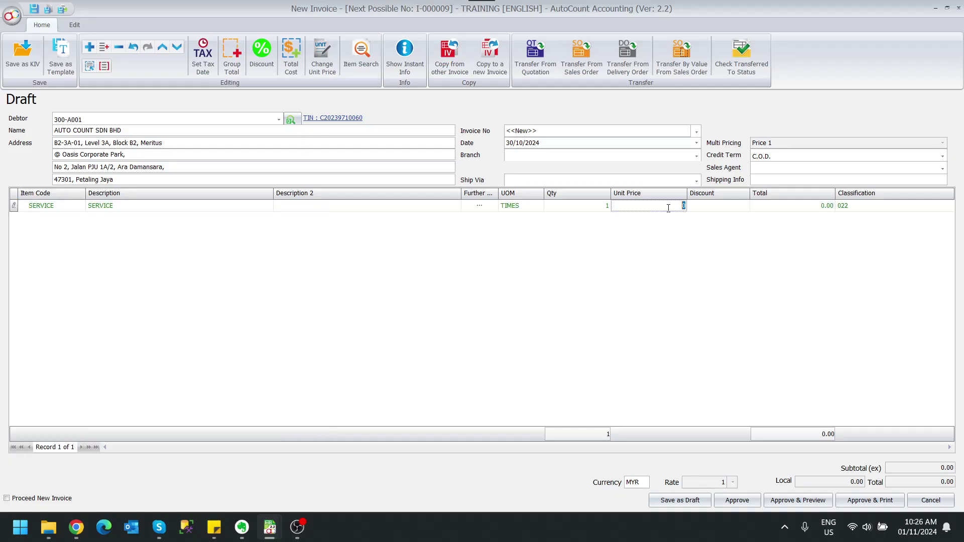
{"action": "type", "text": "50"}
{"action": "left_click", "coordinate": [632, 260]}
Set the invoice date to 01/10/2024 and approve the invoice.
{"action": "left_click", "coordinate": [511, 144]}
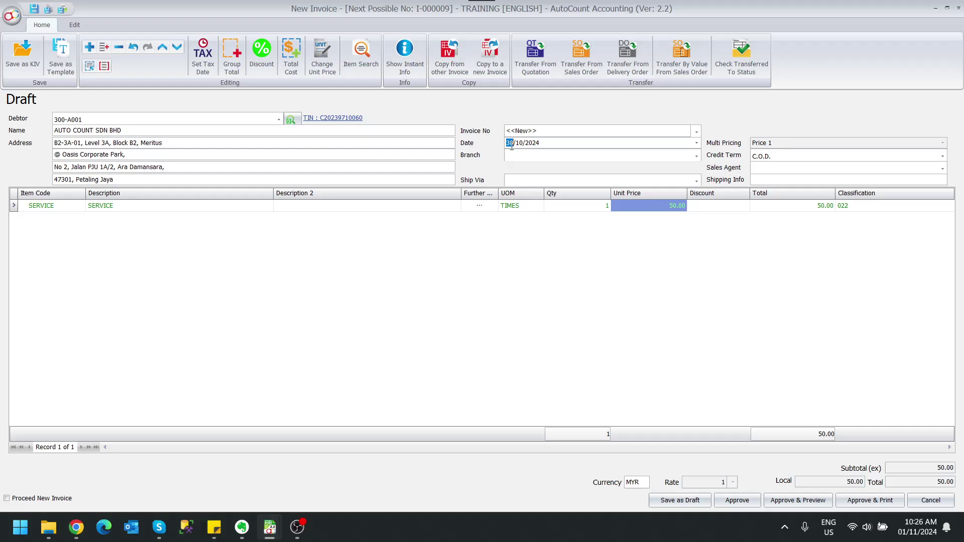
{"action": "type", "text": "1"}
{"action": "left_click", "coordinate": [619, 261]}
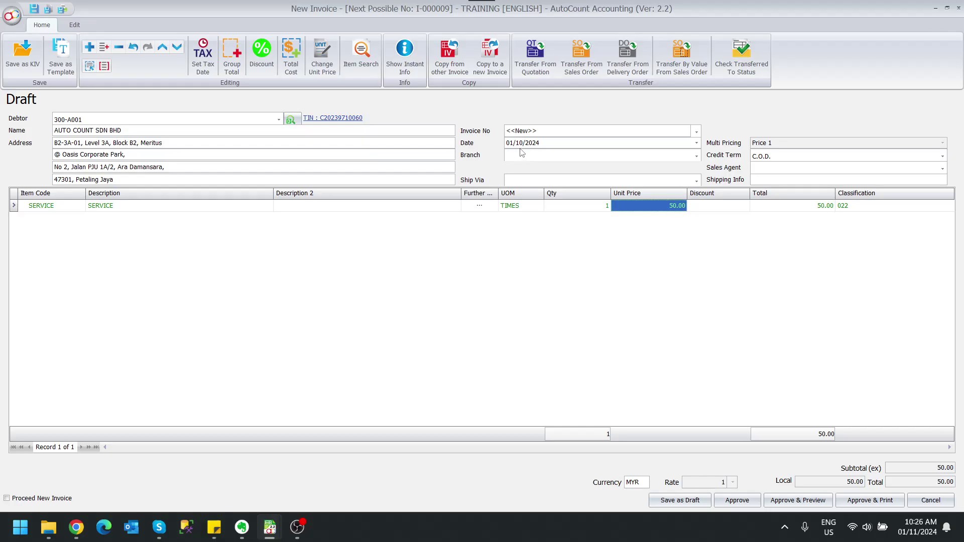
{"action": "mouse_move", "coordinate": [916, 537]}
{"action": "left_click", "coordinate": [745, 501]}
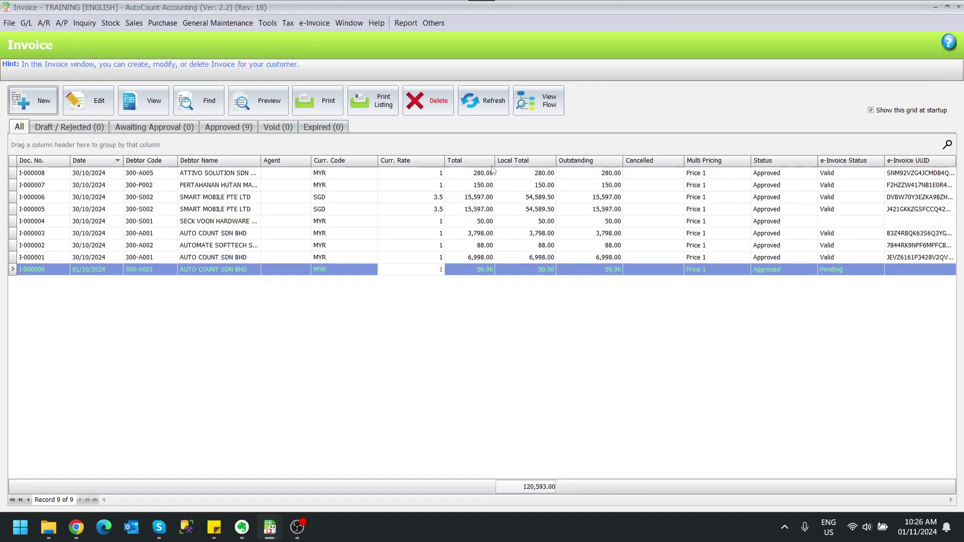
Refresh the invoice list and view the newly approved invoice to check its e-Invoice submission status.
{"action": "left_click", "coordinate": [484, 113]}
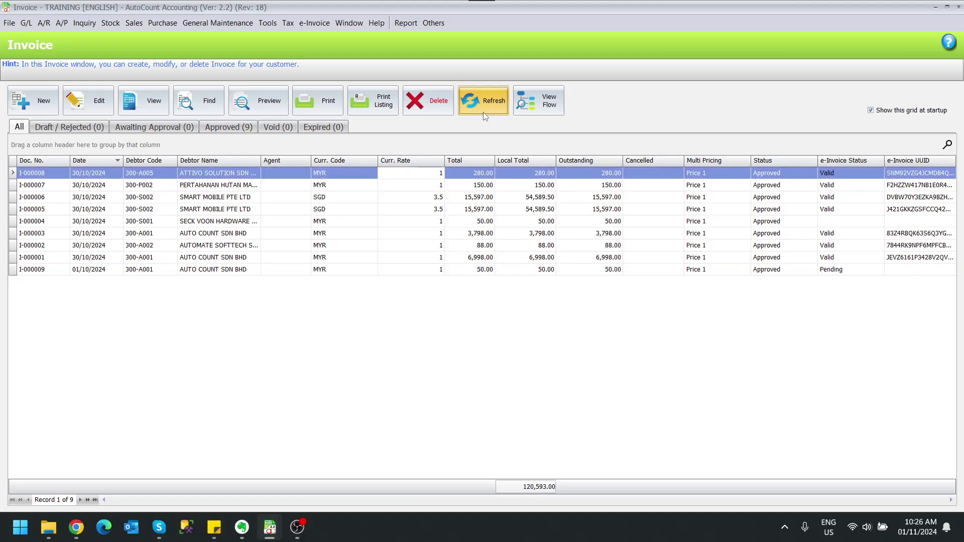
{"action": "left_click", "coordinate": [861, 274]}
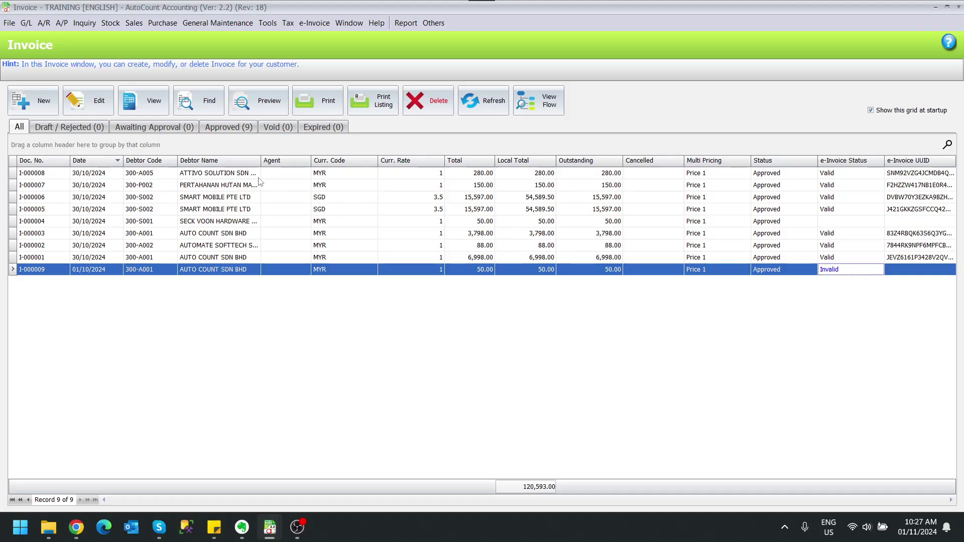
{"action": "left_click", "coordinate": [156, 104]}
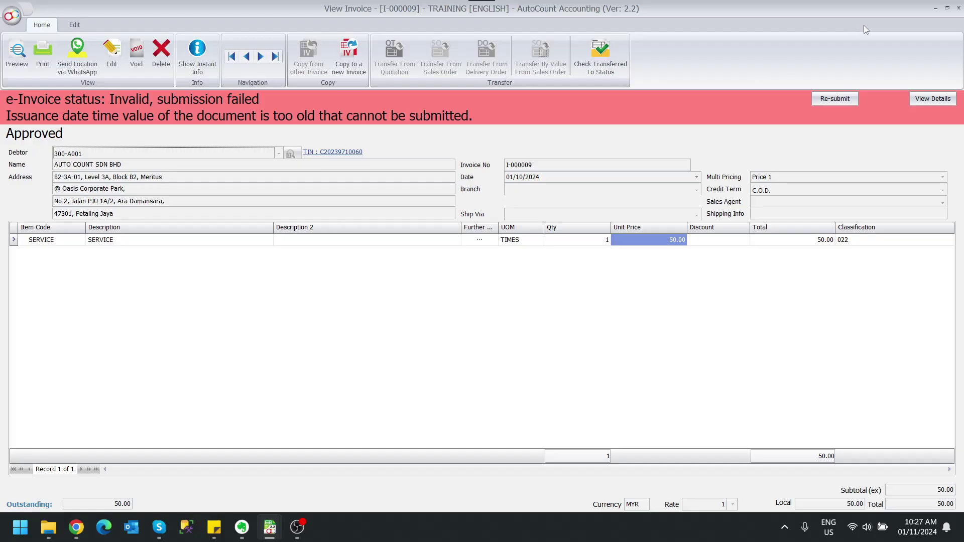
{"action": "left_click", "coordinate": [958, 8]}
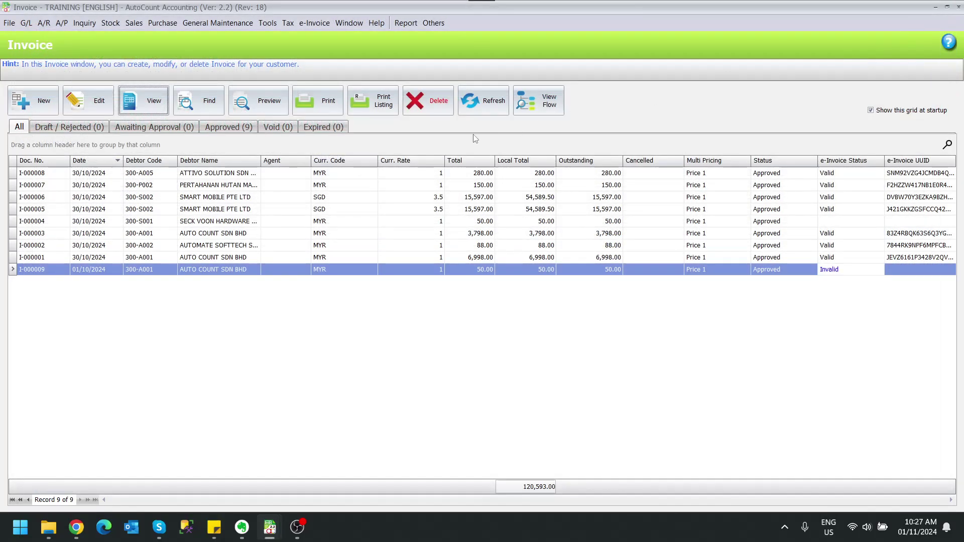
Set the e-Invoice issue date time of the 01/10/2024 invoice to 01/11/2024 00:00 and save the invoice.
{"action": "left_click", "coordinate": [100, 103]}
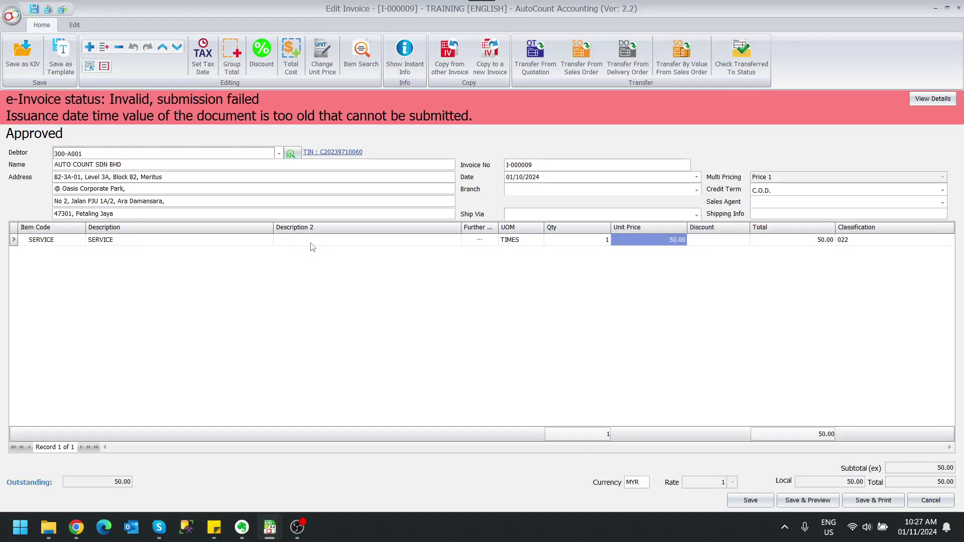
{"action": "left_click", "coordinate": [78, 27]}
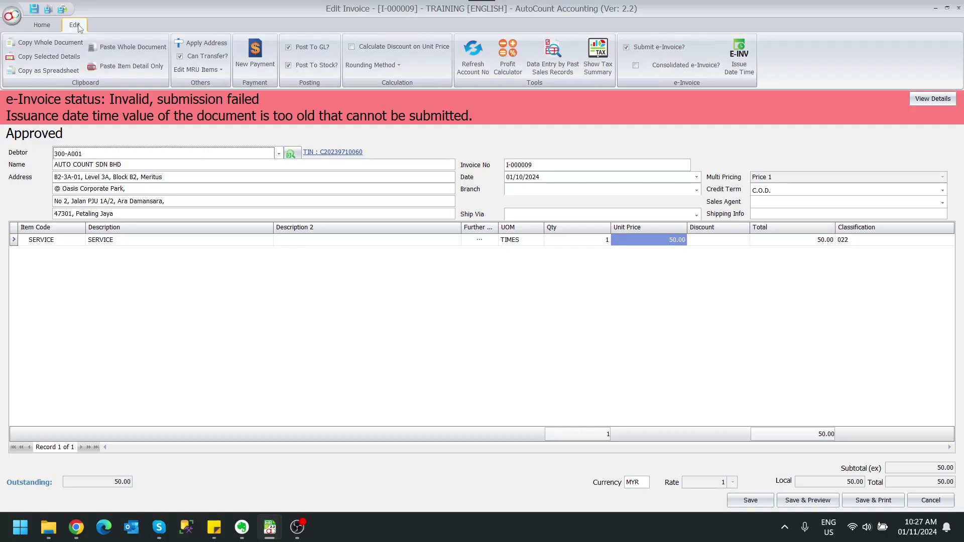
{"action": "left_click", "coordinate": [746, 79]}
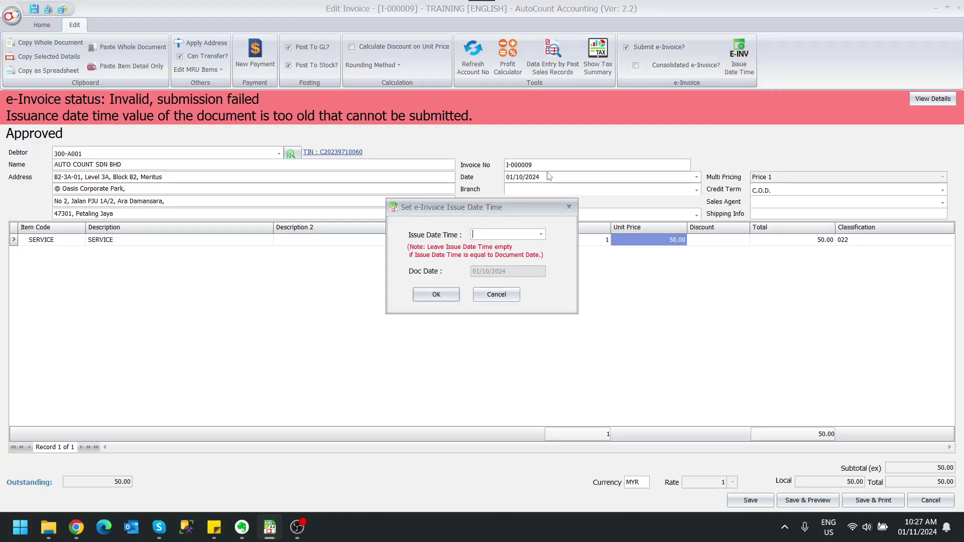
{"action": "left_click", "coordinate": [542, 235]}
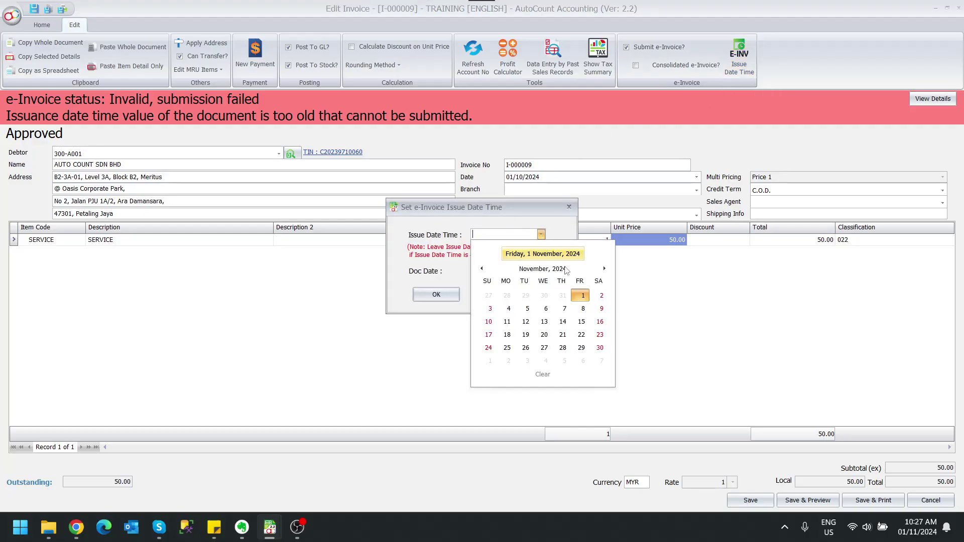
{"action": "left_click", "coordinate": [586, 301]}
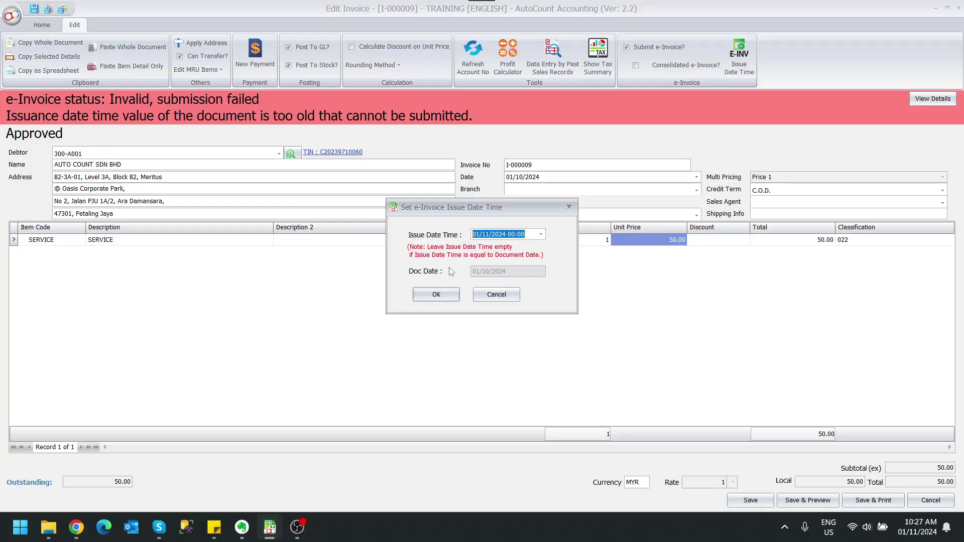
{"action": "left_click", "coordinate": [436, 295]}
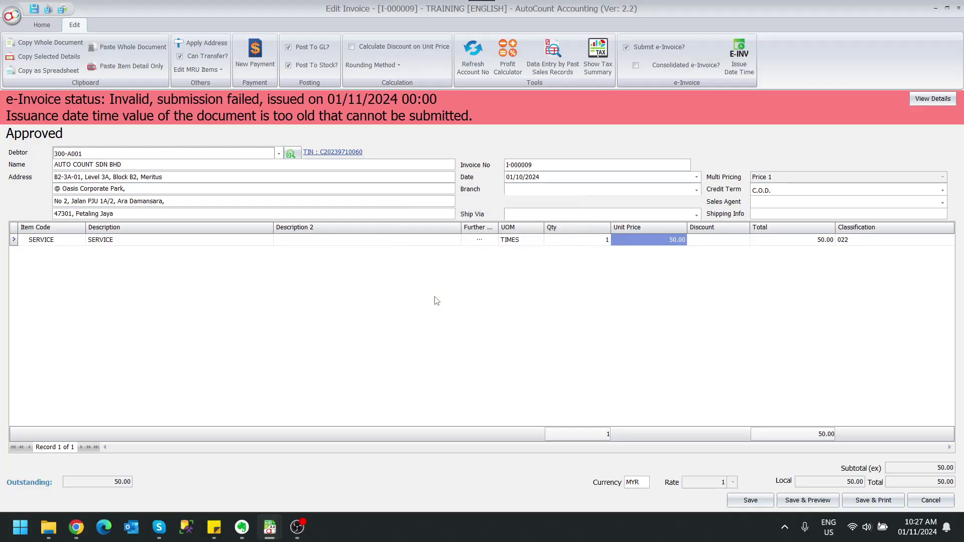
{"action": "left_click", "coordinate": [756, 500]}
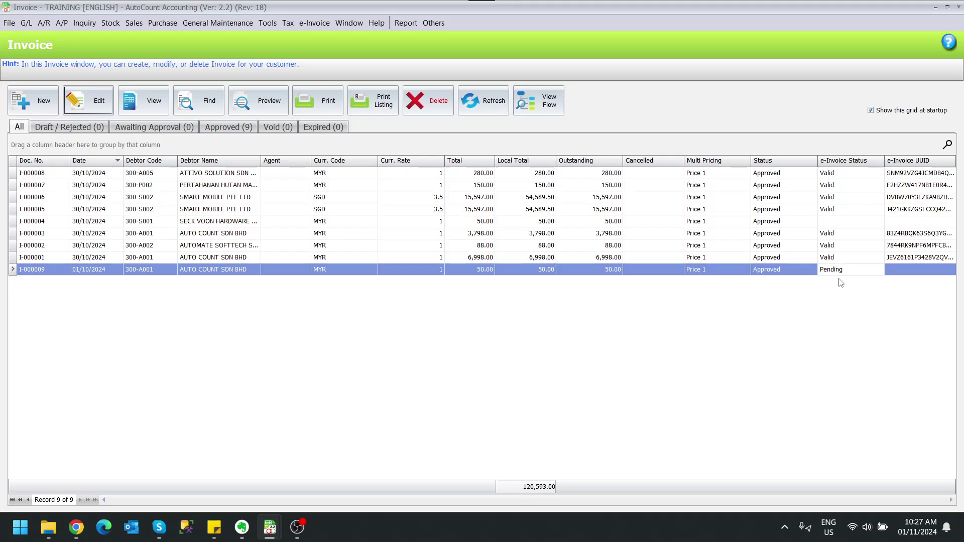
Refresh the invoice list to check the e-Invoice status, and open the same invoice in the MyInvois Portal in Chrome to examine its issuance date.
{"action": "left_click", "coordinate": [489, 111]}
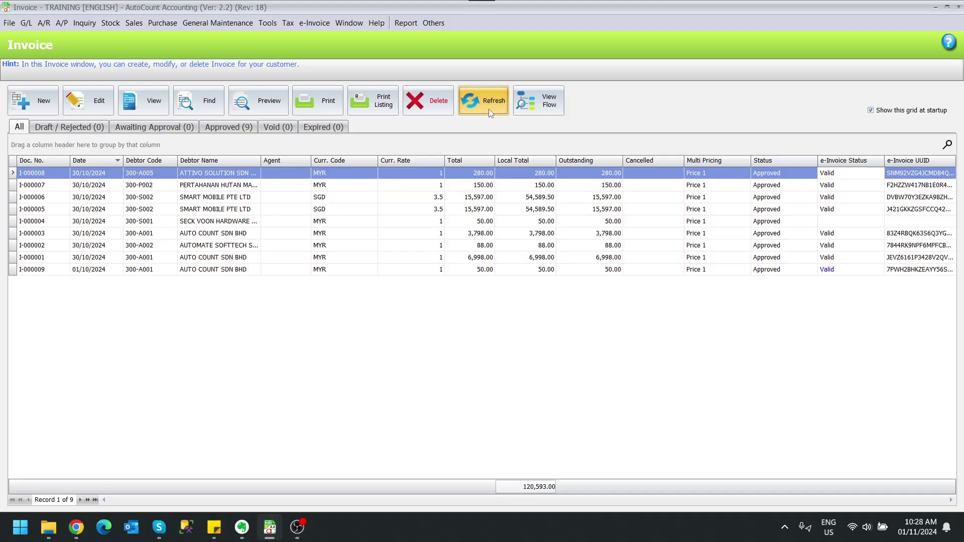
{"action": "left_click", "coordinate": [826, 271]}
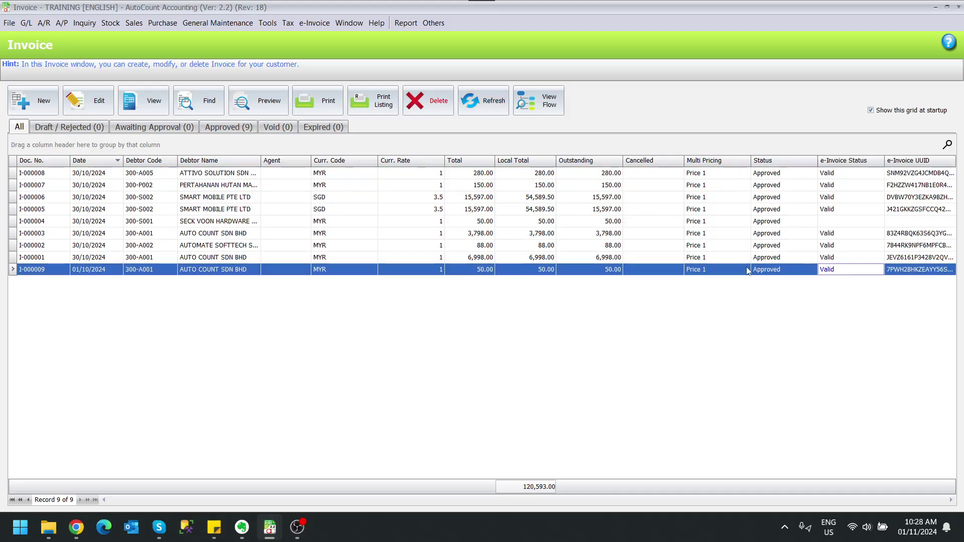
{"action": "left_click", "coordinate": [77, 533]}
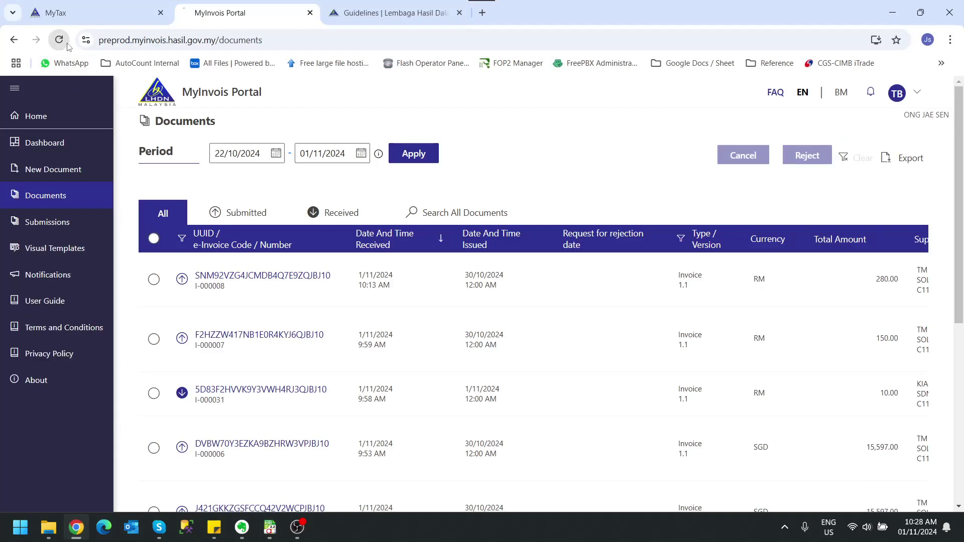
{"action": "left_click", "coordinate": [68, 44]}
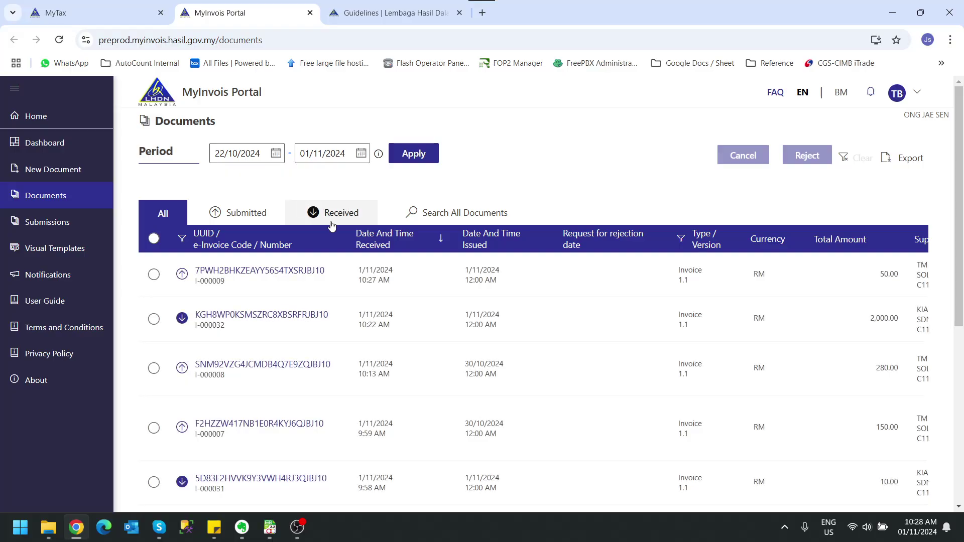
{"action": "left_click", "coordinate": [254, 271]}
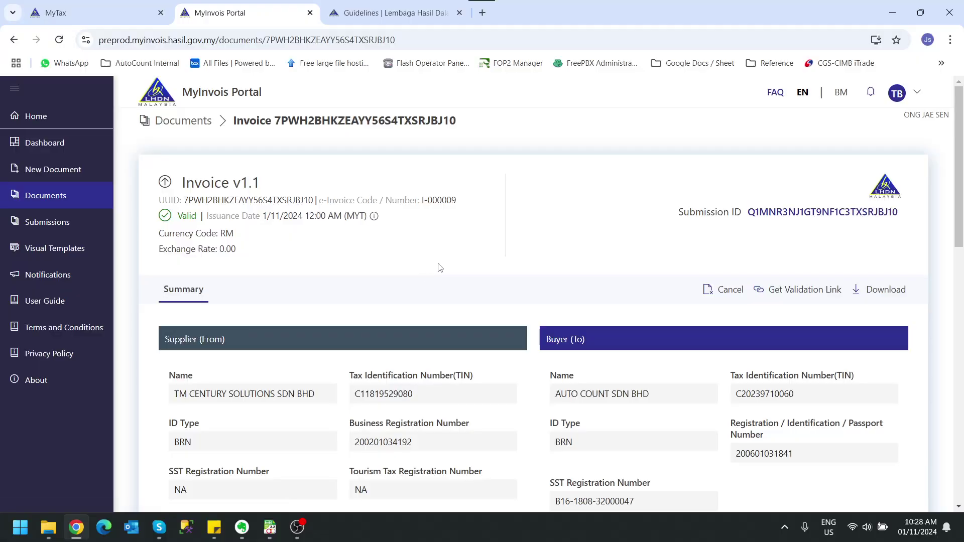
{"action": "scroll", "coordinate": [440, 267], "scroll_direction": "down", "scroll_amount": 1}
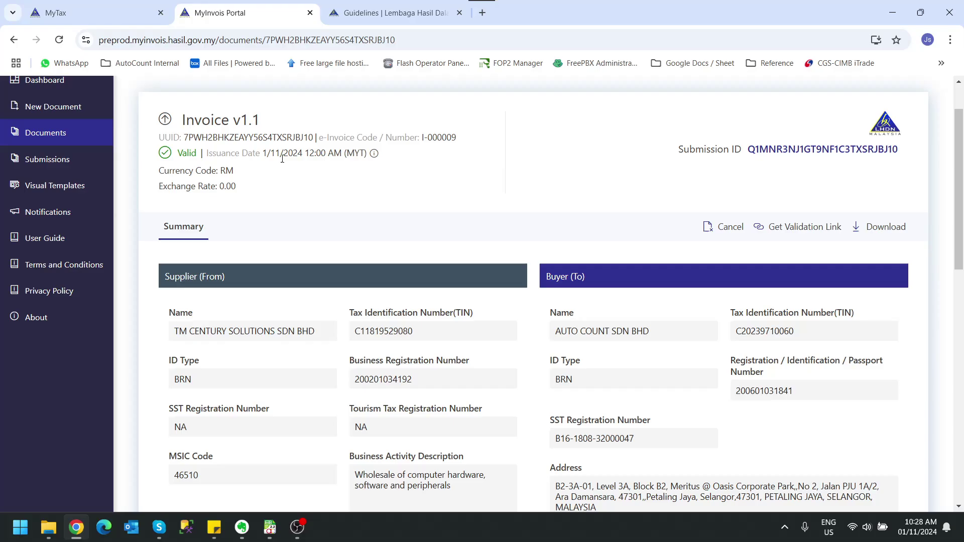
Switch back to AutoCount and run the ledger report for the date range 01/10/2024 to 01/10/2024 to examine the invoice's posting.
{"action": "left_click", "coordinate": [885, 12]}
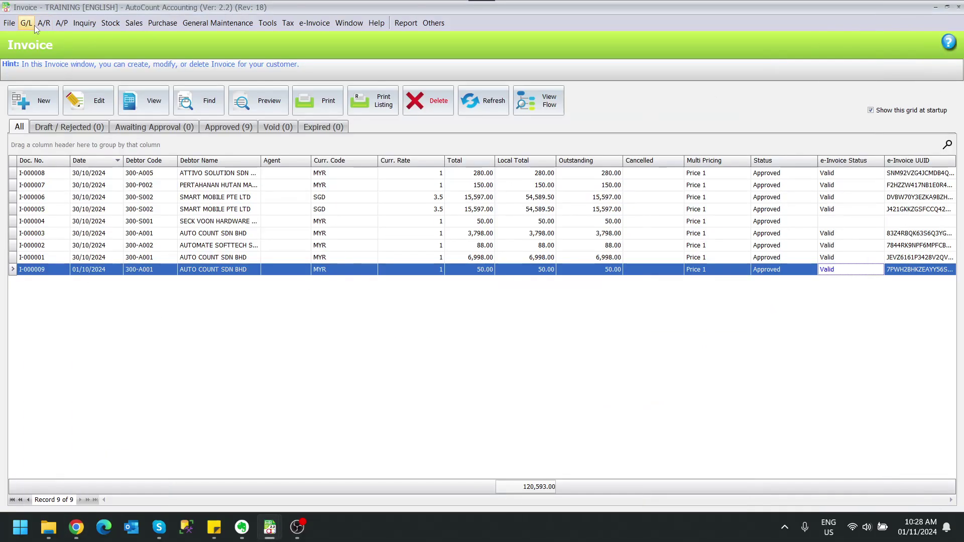
{"action": "left_click", "coordinate": [191, 271]}
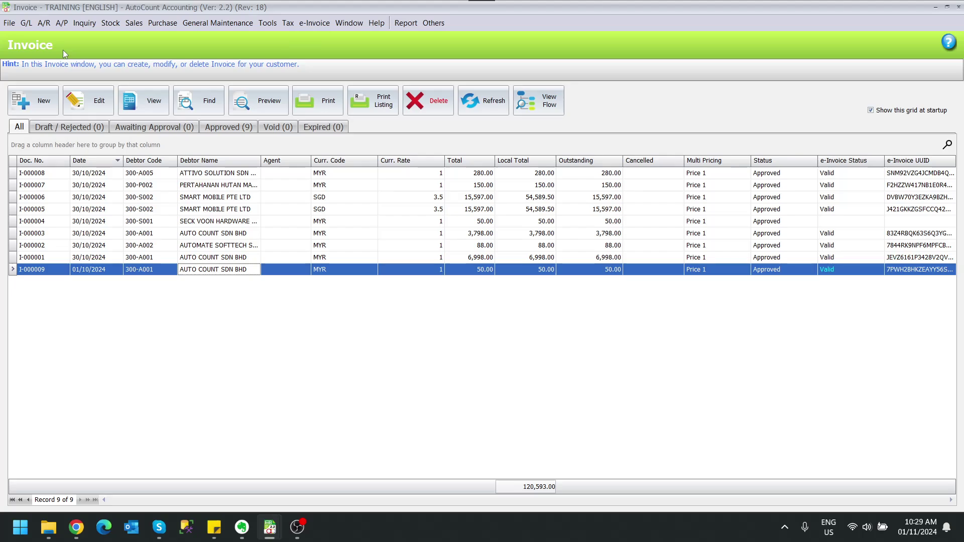
{"action": "left_click", "coordinate": [33, 24]}
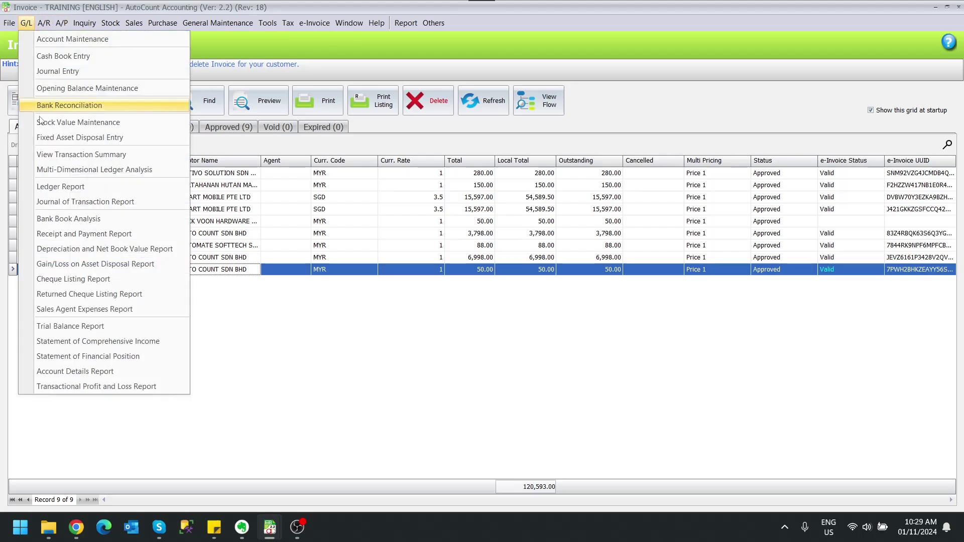
{"action": "left_click", "coordinate": [100, 184]}
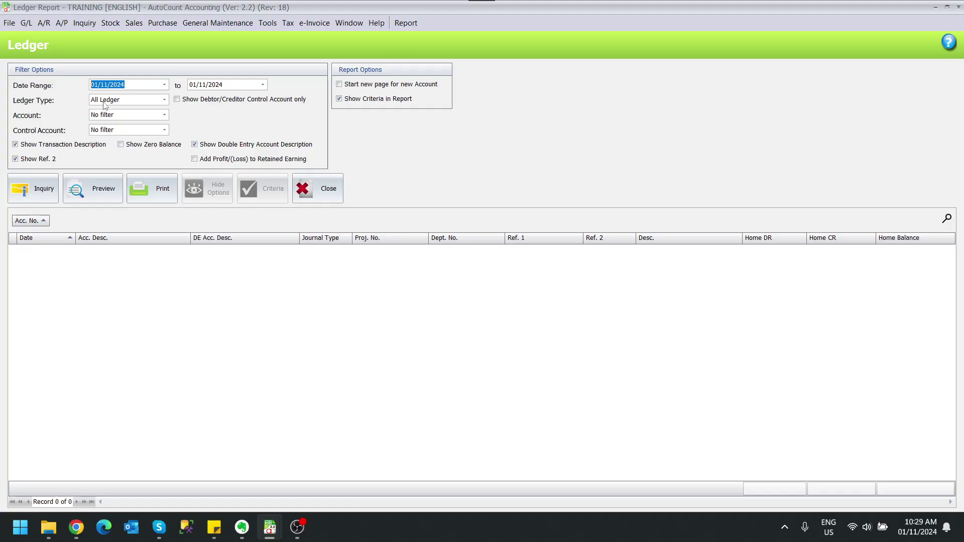
{"action": "type", "text": "0110"}
{"action": "key", "text": "Tab"}
{"action": "type", "text": "0110"}
{"action": "left_click", "coordinate": [47, 189]}
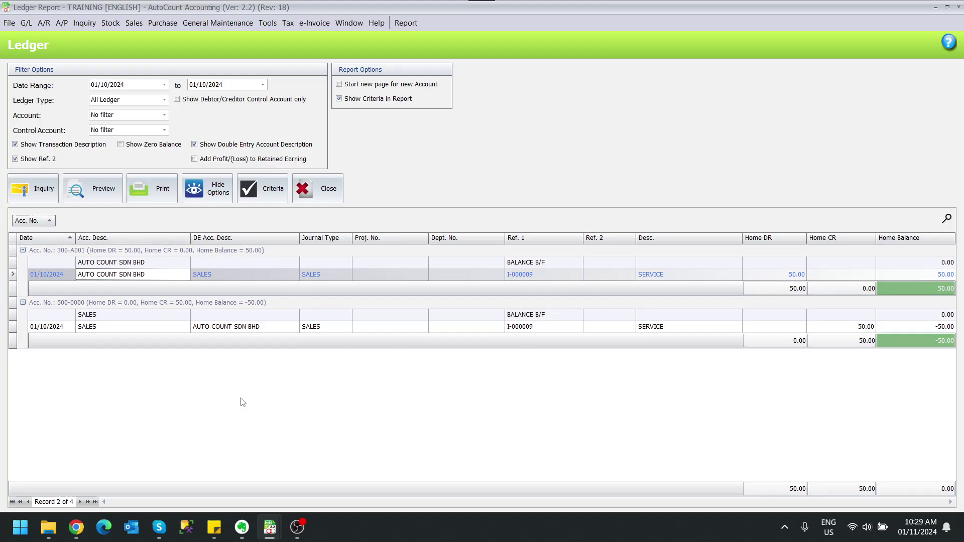
{"action": "left_click", "coordinate": [957, 8]}
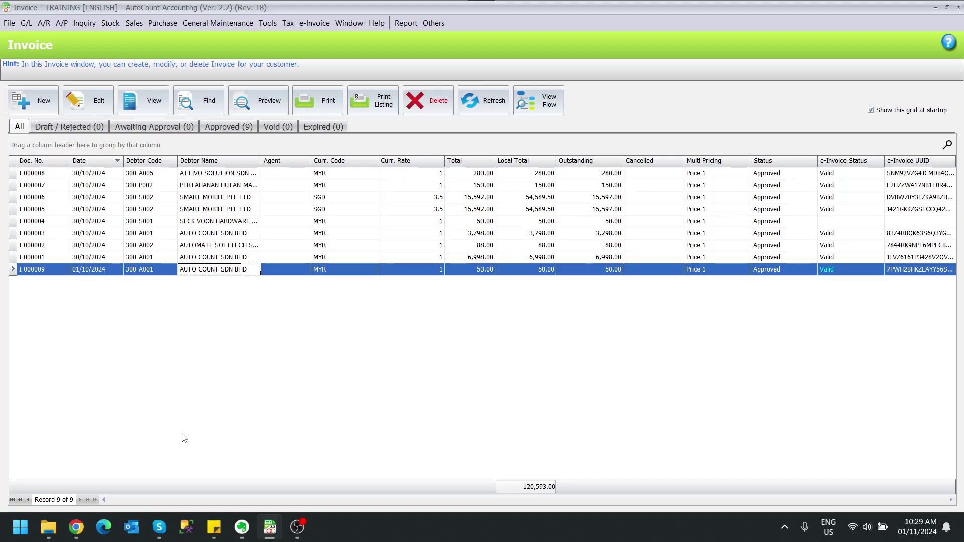